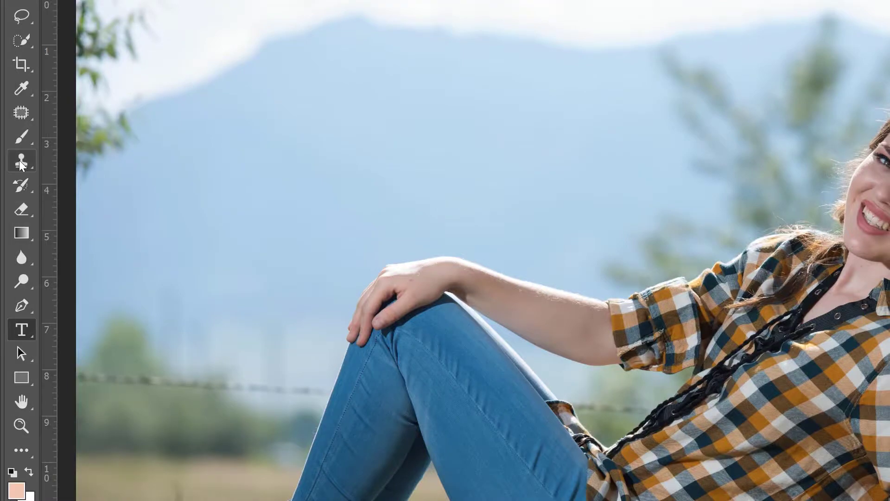
# Switch to the Clone Stamp tool and dismiss the missing clone source error after a first attempt
pyautogui.click(11, 146)
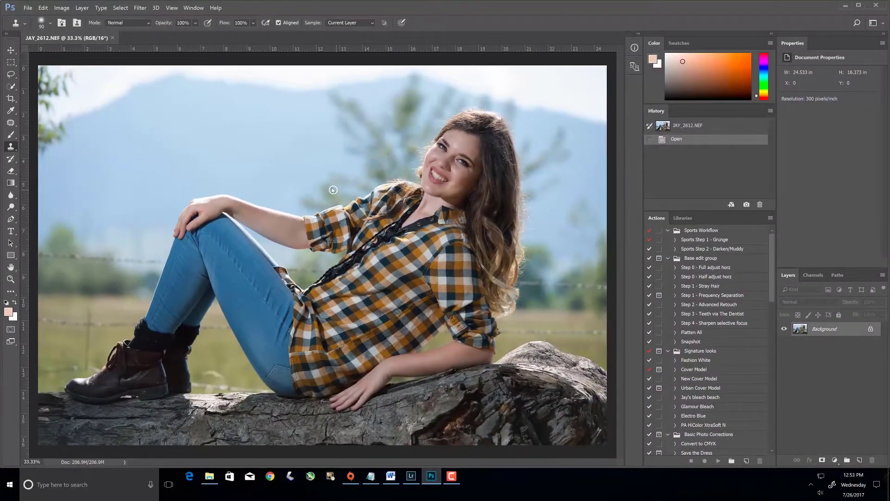
pyautogui.click(410, 197)
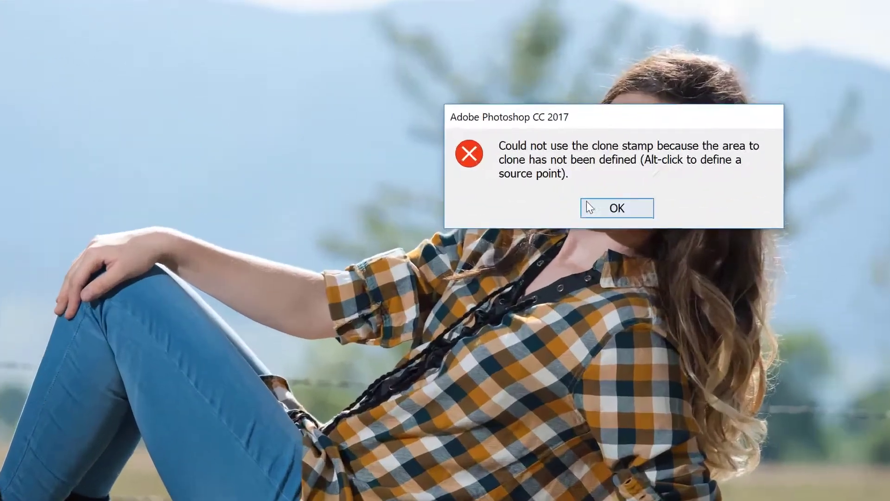
pyautogui.click(434, 187)
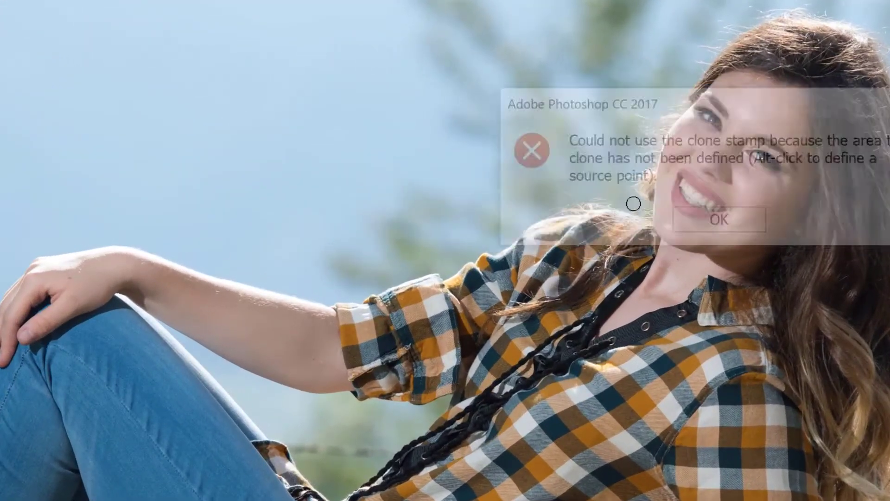
# Alt-click the portrait to set a clone source, then stamp once on the shirt
pyautogui.press('alt')
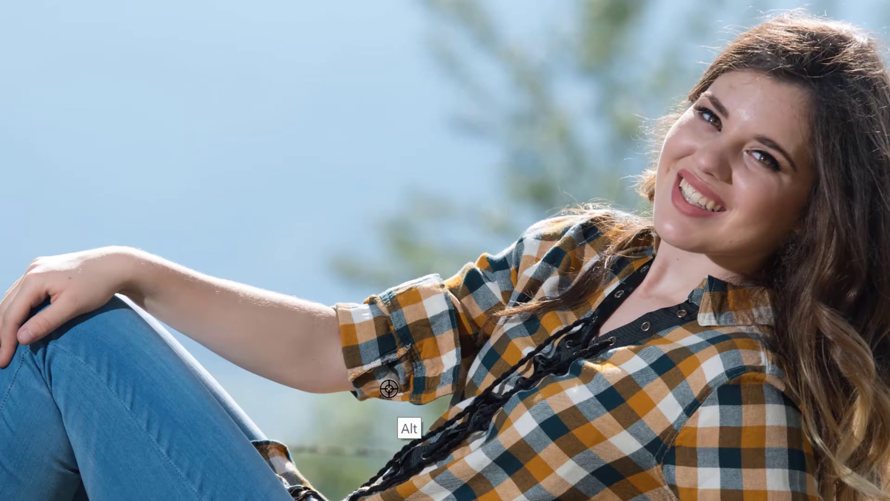
pyautogui.keyDown('alt'); pyautogui.click(328, 419); pyautogui.keyUp('alt')
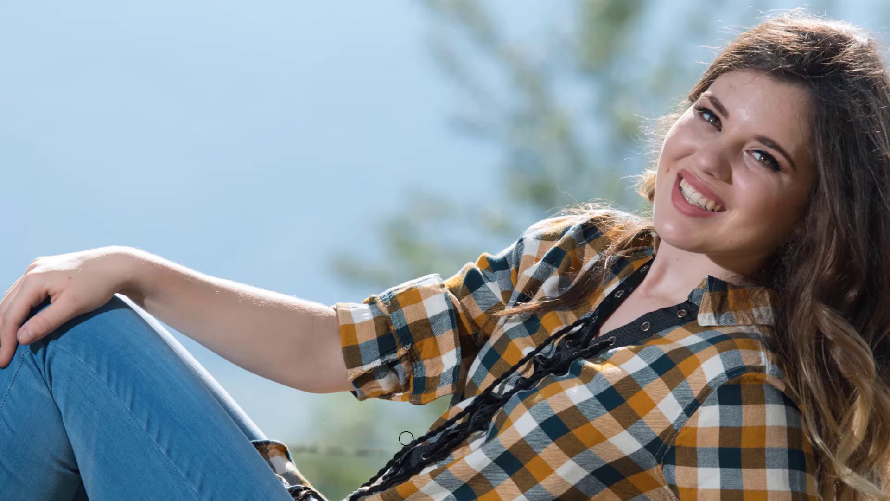
pyautogui.keyDown('alt'); pyautogui.click(302, 437); pyautogui.keyUp('alt')
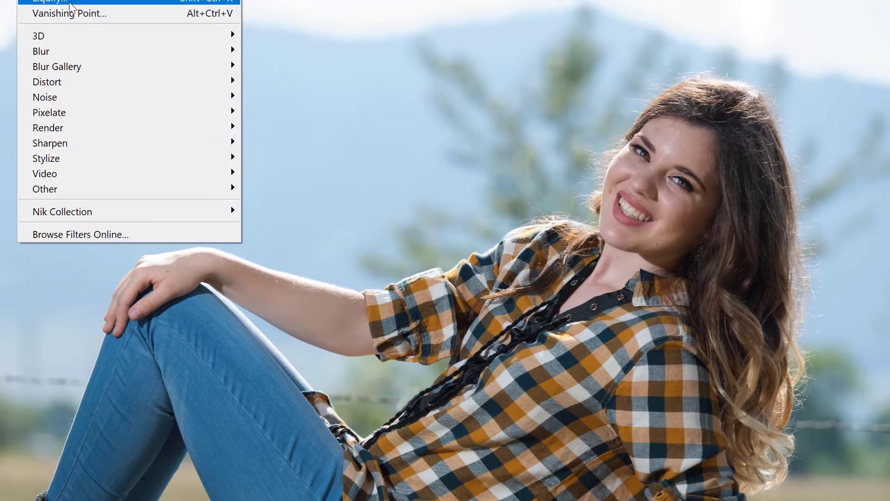
# In Liquify at 50% preview, set the brush to 1200 and push the lower sleeve cuff left
pyautogui.press('Escape')
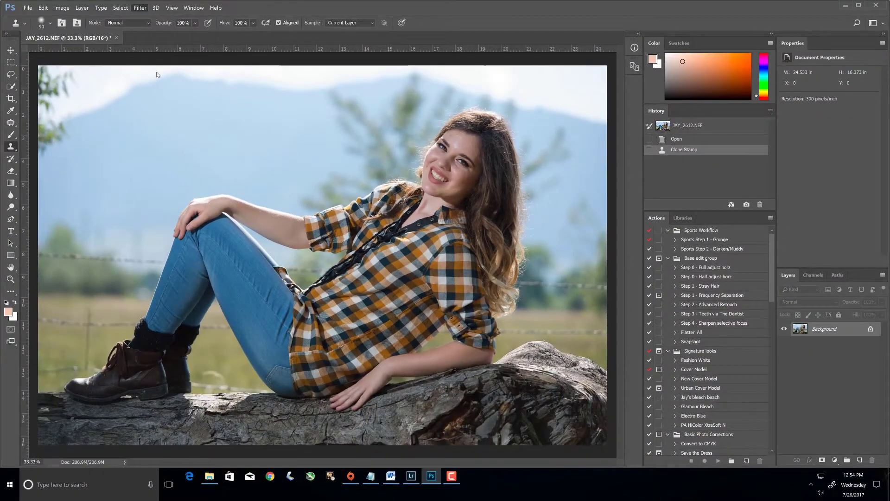
pyautogui.hotkey('shift', 'ctrl', 'x')
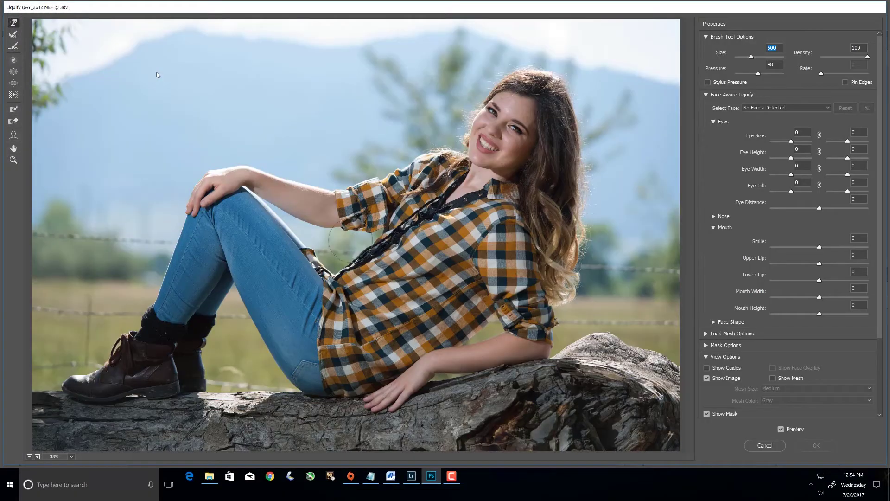
pyautogui.hotkey('ctrl', '+')
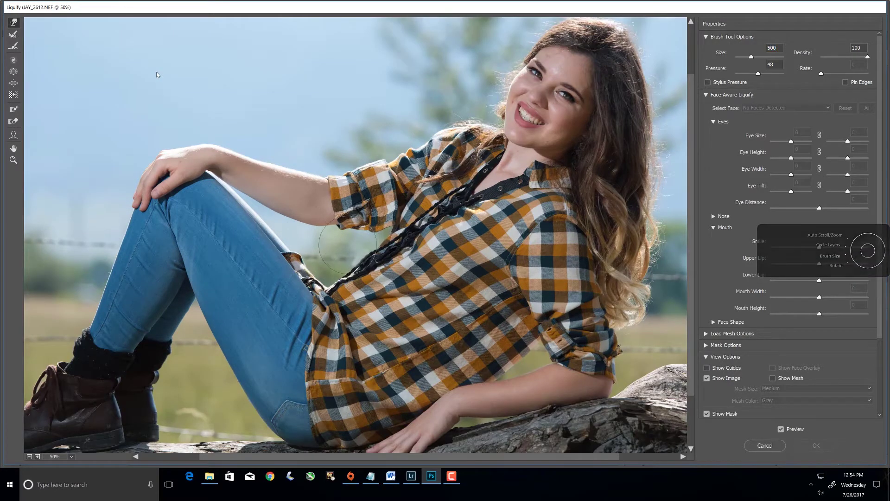
pyautogui.press(']')
pyautogui.press(']')
pyautogui.press(']')
pyautogui.press(']')
pyautogui.press(']')
pyautogui.press(']')
pyautogui.press(']')
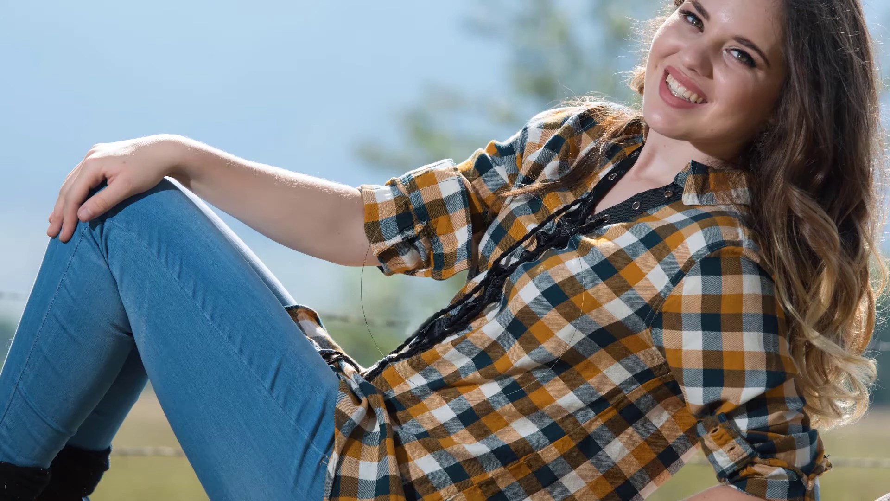
pyautogui.moveTo(673, 474); pyautogui.dragTo(656, 463)
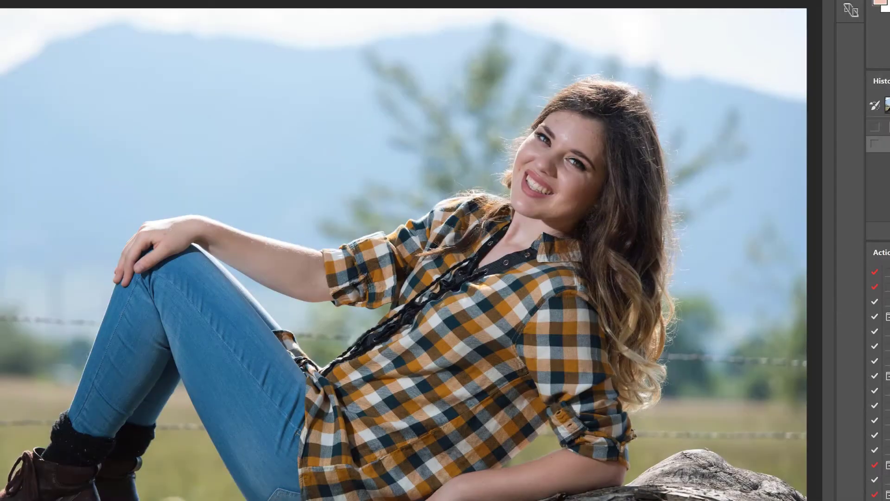
# Quit Photoshop without saving, then select the Settings folder path in Explorer's address bar
pyautogui.hotkey('ctrl', 'q')
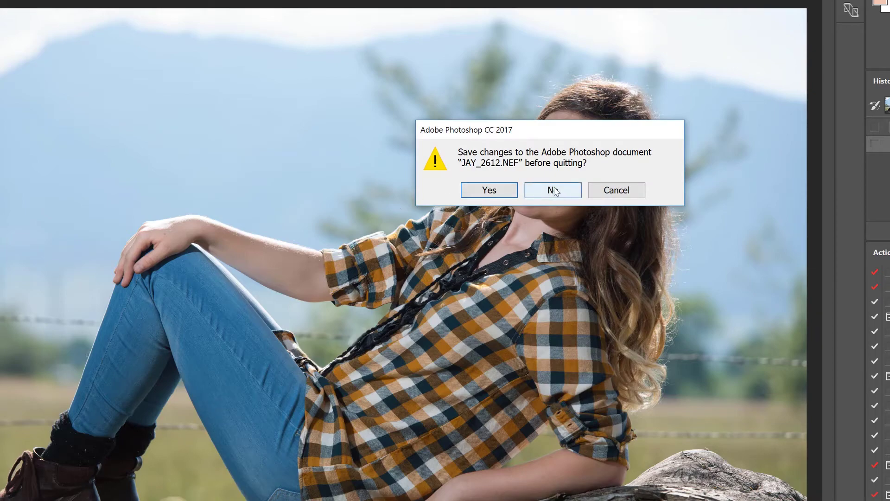
pyautogui.click(570, 191)
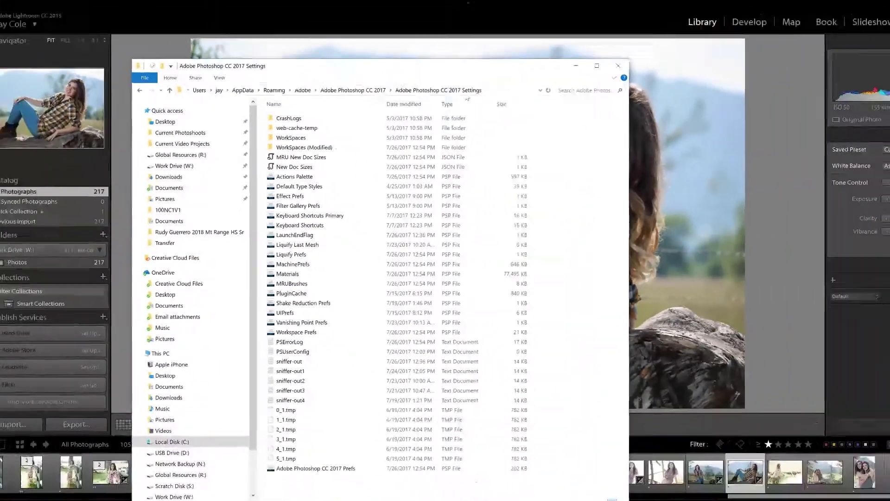
pyautogui.click(510, 89)
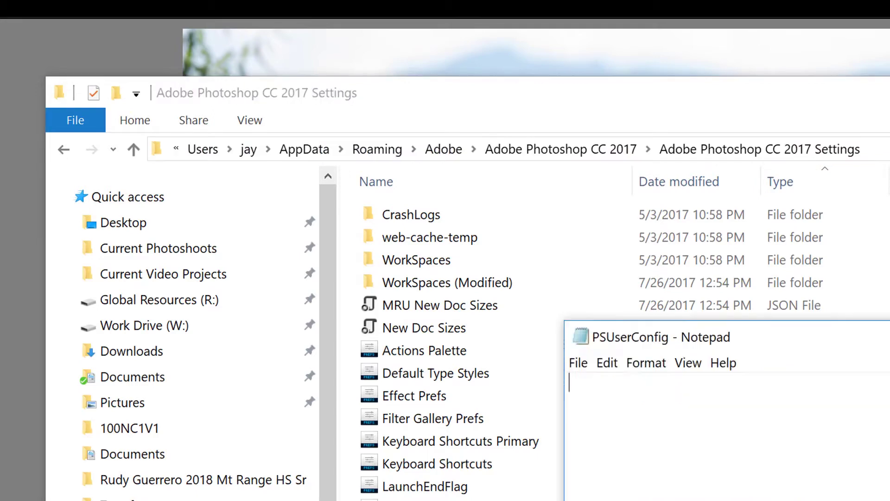
# Paste the stylus settings into PSUserConfig and delete the pasted folder path line
pyautogui.moveTo(655, 127); pyautogui.dragTo(632, 73)
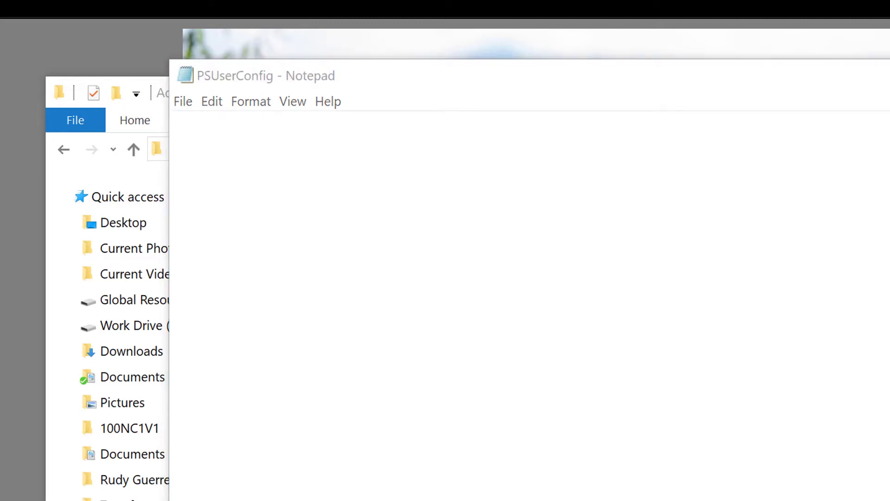
pyautogui.click(496, 136)
pyautogui.hotkey('ctrl', 'v')
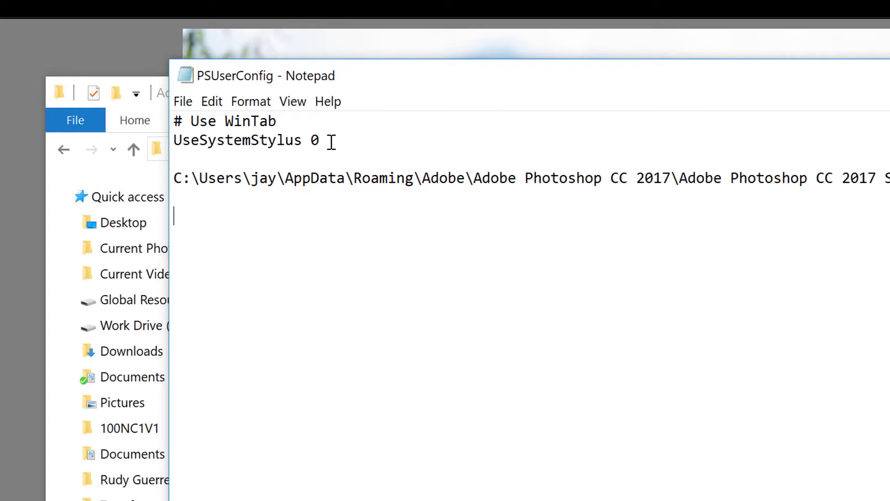
pyautogui.moveTo(174, 178); pyautogui.dragTo(889, 179)
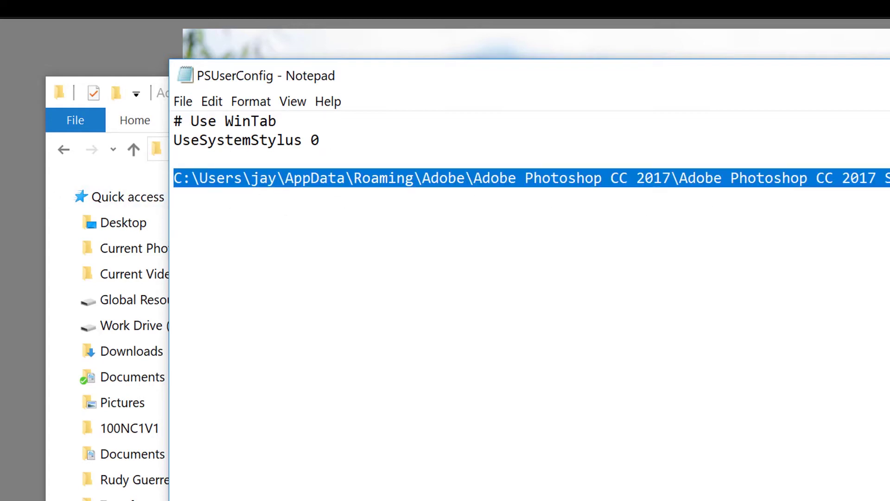
pyautogui.press('BackSpace')
pyautogui.press('BackSpace')
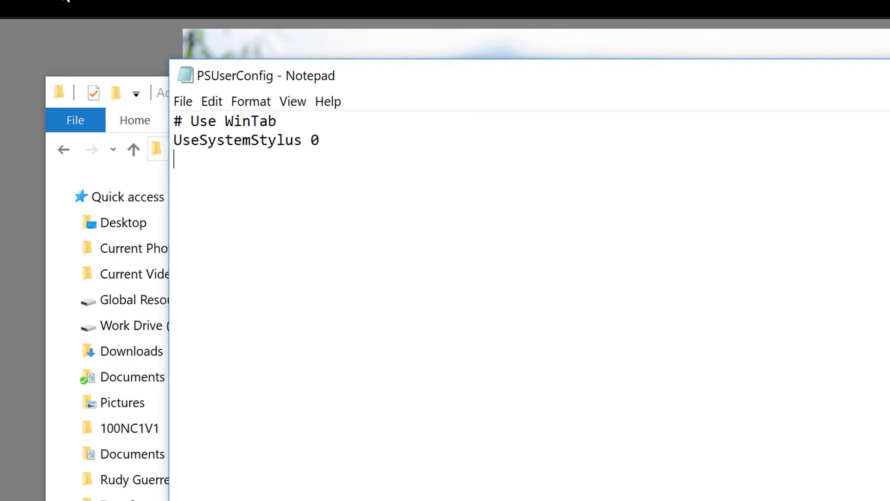
# Save PSUserConfig via File > Save and close Notepad
pyautogui.click(183, 101)
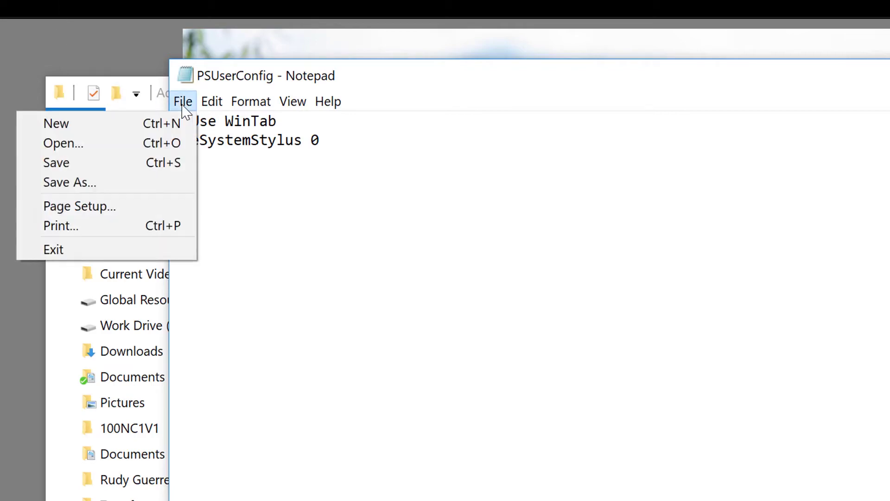
pyautogui.click(149, 163)
pyautogui.hotkey('alt', 'F4')
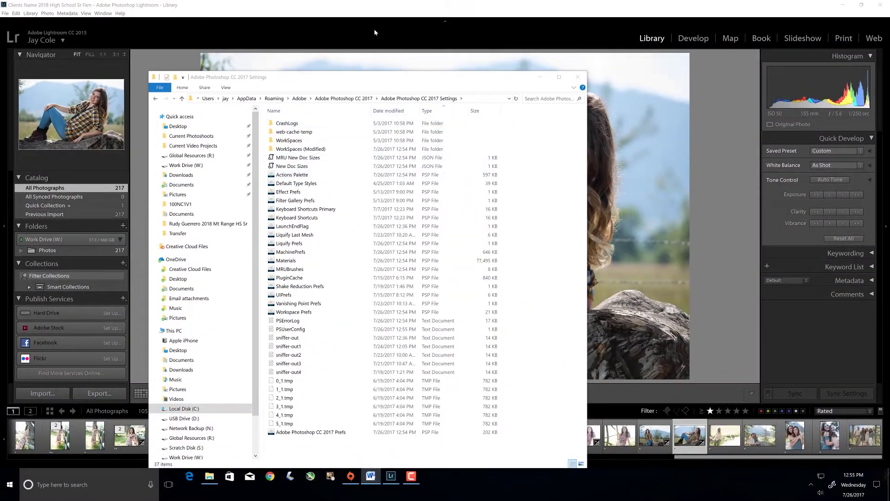
# From Lightroom's filmstrip, send JAY_2612.NEF to Edit in Adobe Photoshop CC 2017
pyautogui.click(373, 8)
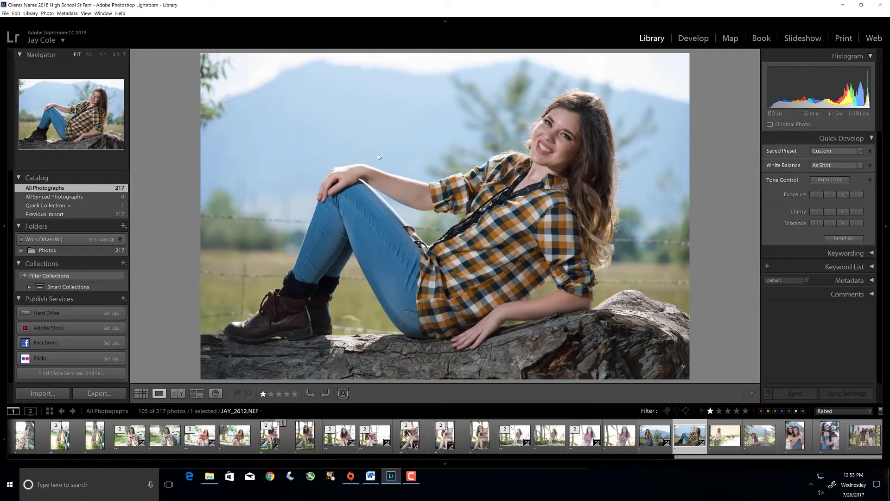
pyautogui.rightClick(686, 435)
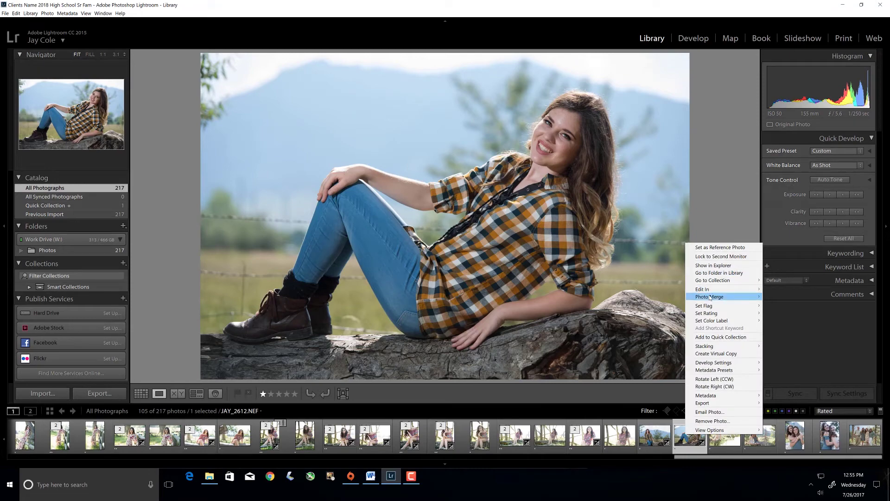
pyautogui.moveTo(710, 289)
pyautogui.click(661, 289)
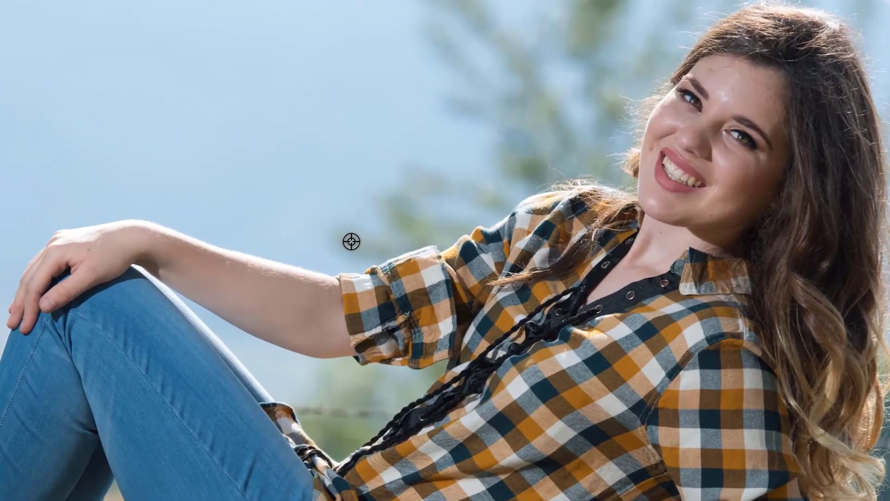
# Clone-stamp downward over the black lace strings on the shirt front
pyautogui.moveTo(413, 399); pyautogui.dragTo(408, 443)
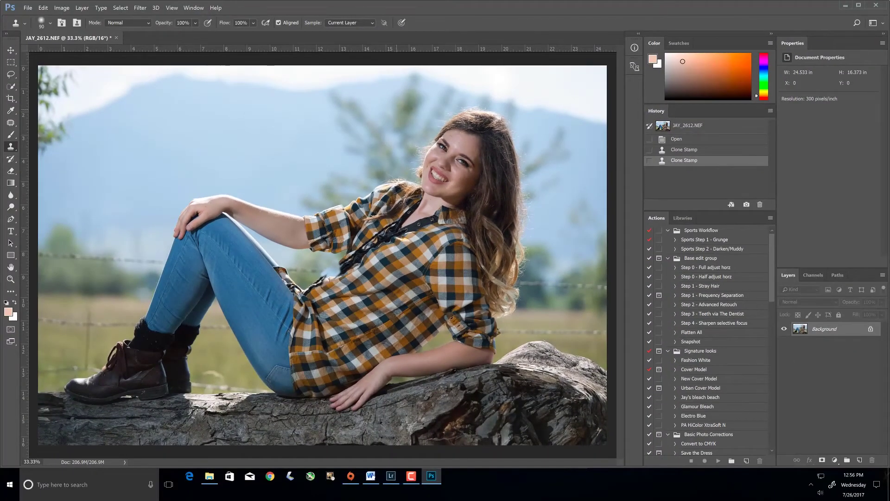
# Open Filter > Liquify on JAY_2612.NEF, warp with the 1200 brush, and apply with OK
pyautogui.click(140, 8)
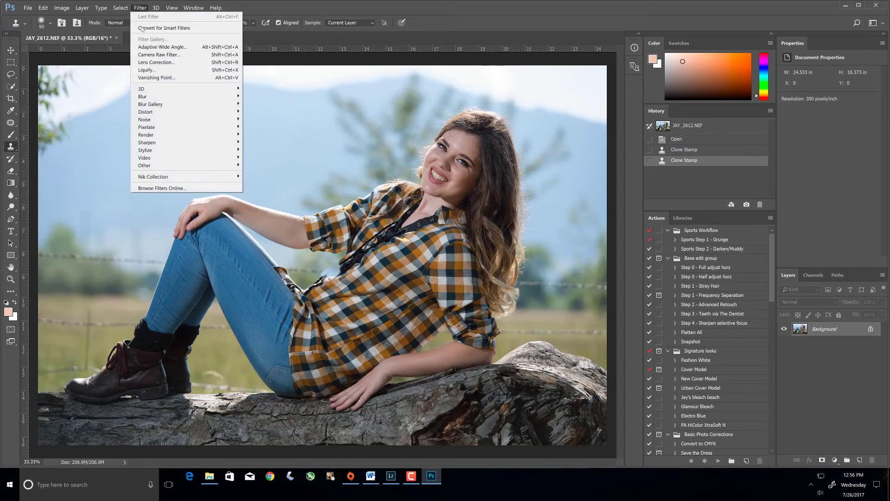
pyautogui.click(151, 70)
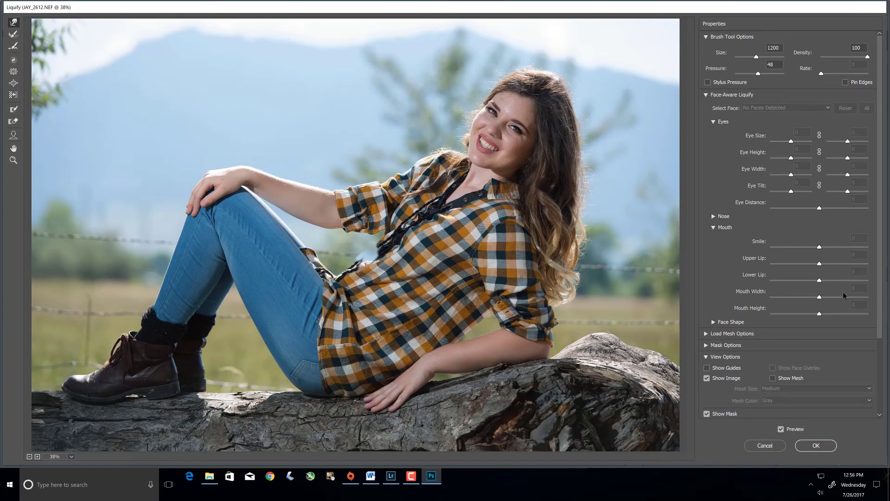
pyautogui.click(816, 444)
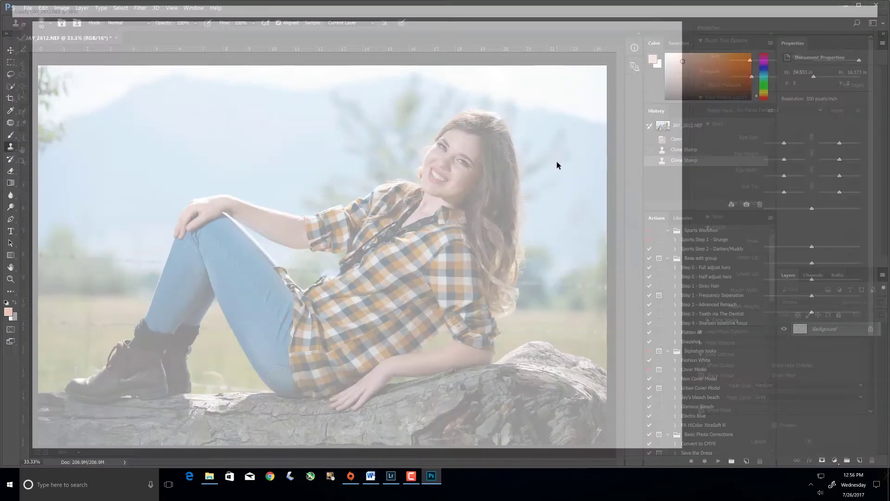